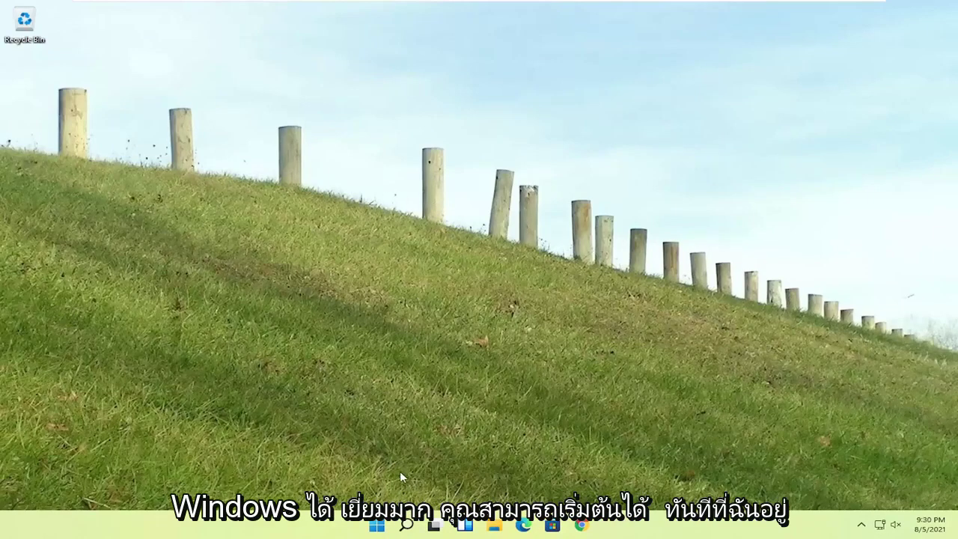
# Restart the PC into the recovery environment from the Start right-click menu.
pyautogui.rightClick(378, 527)
pyautogui.moveTo(365, 477)
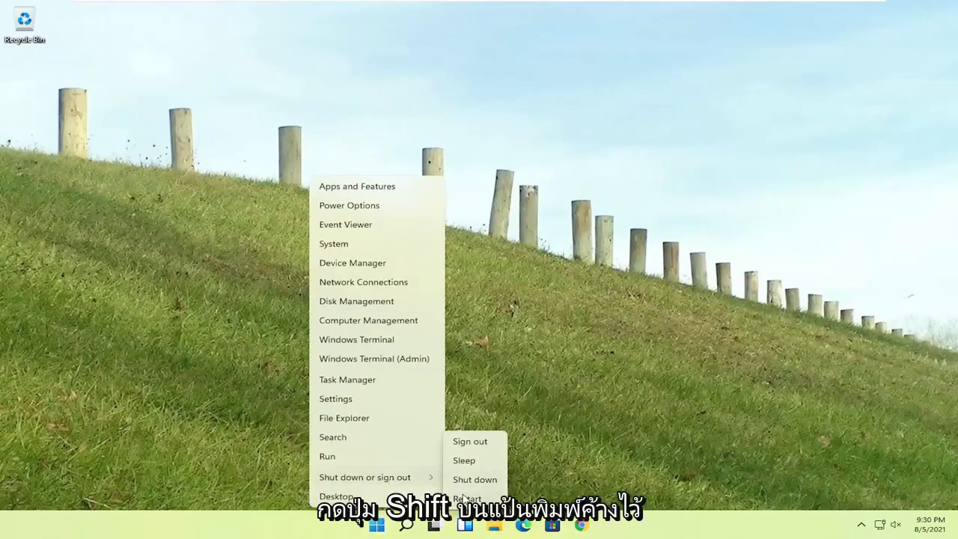
pyautogui.click(467, 498)
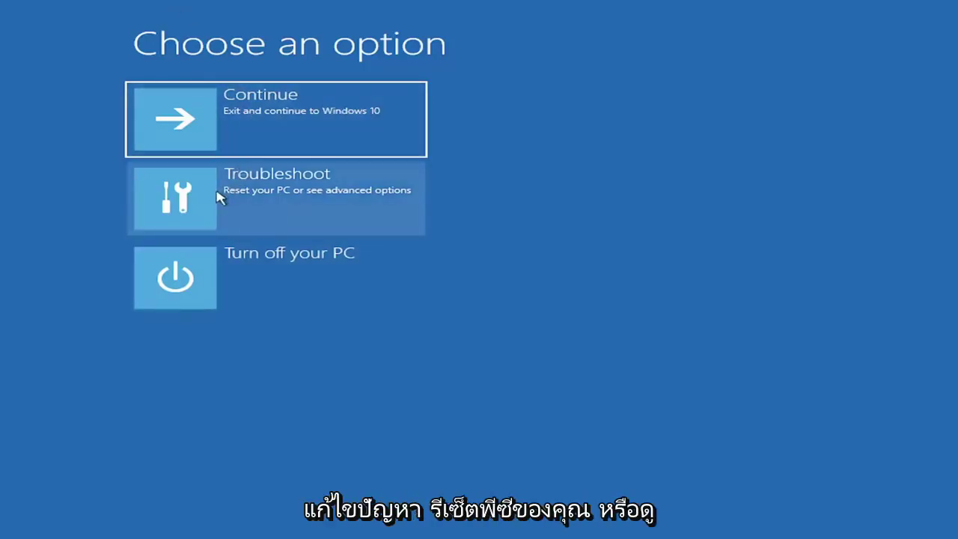
# Open Troubleshoot, view the Reset this PC options, then return to Troubleshoot.
pyautogui.click(315, 196)
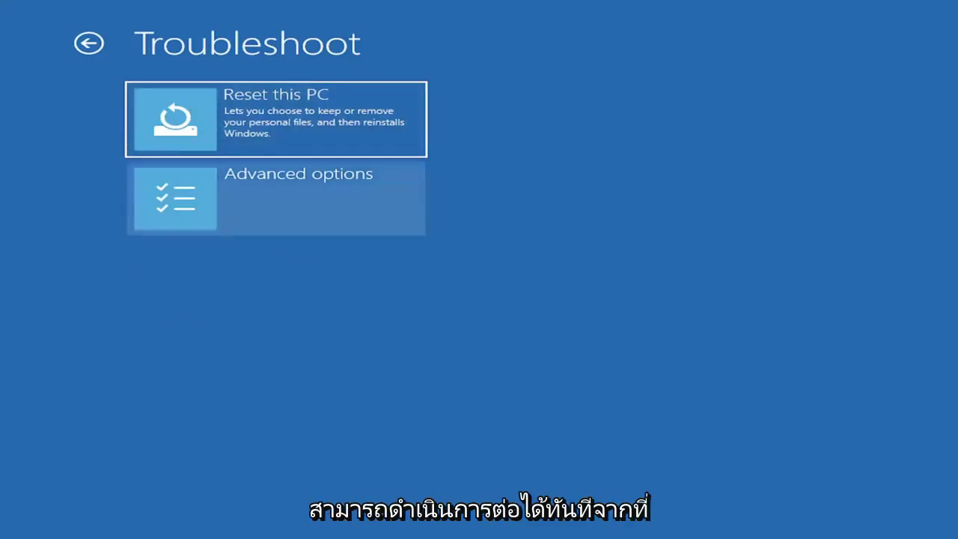
pyautogui.click(231, 129)
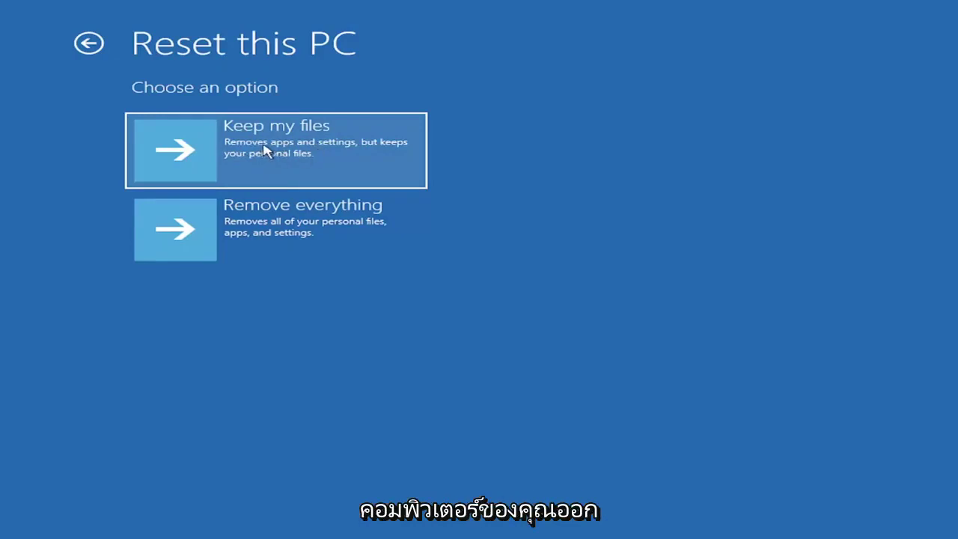
pyautogui.click(234, 127)
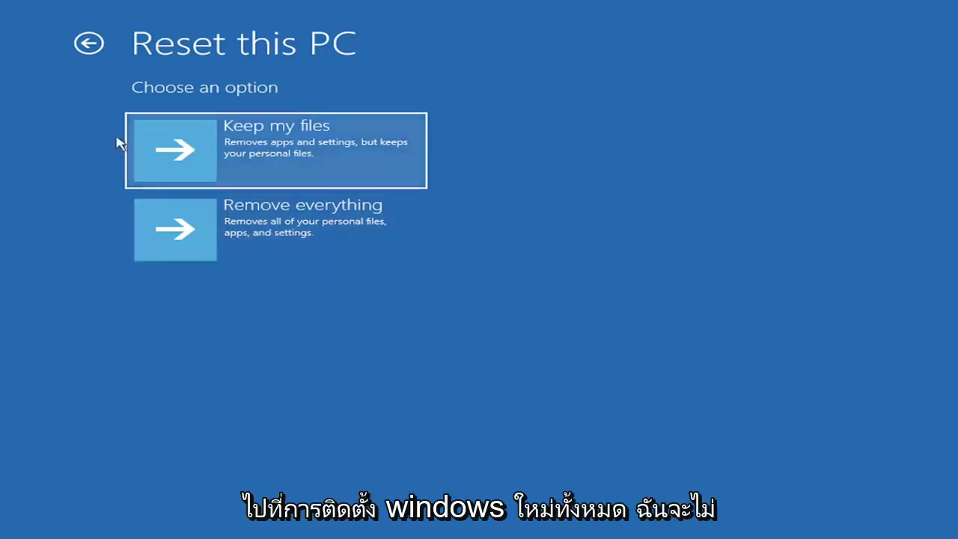
pyautogui.click(90, 47)
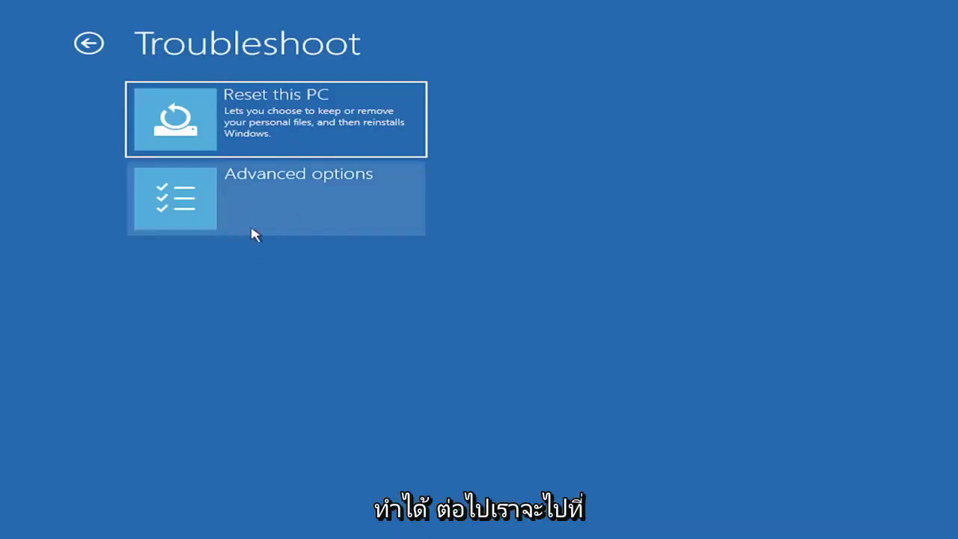
# Open Advanced options and launch the administrator Command Prompt.
pyautogui.click(268, 207)
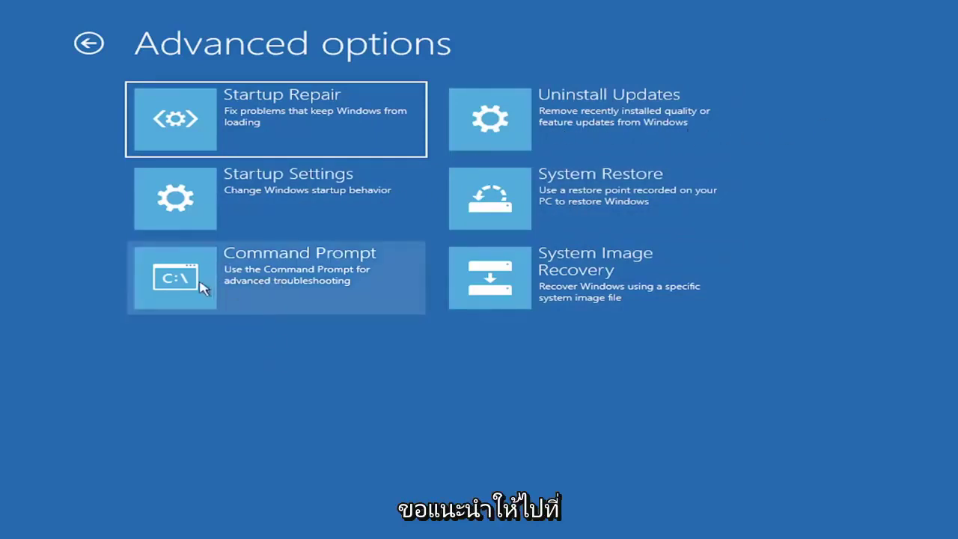
pyautogui.click(282, 279)
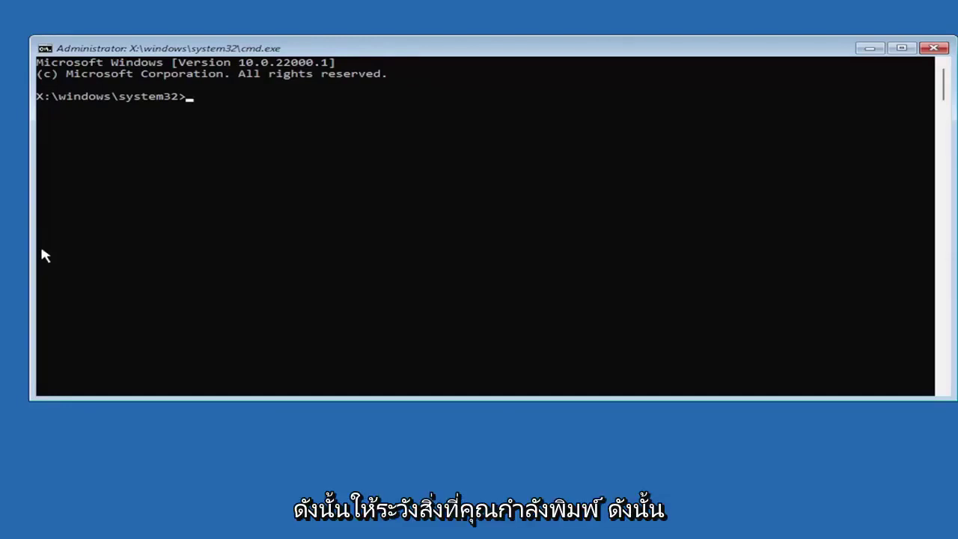
# Run Bootrec /fixmbr to repair the master boot record.
pyautogui.click(303, 145)
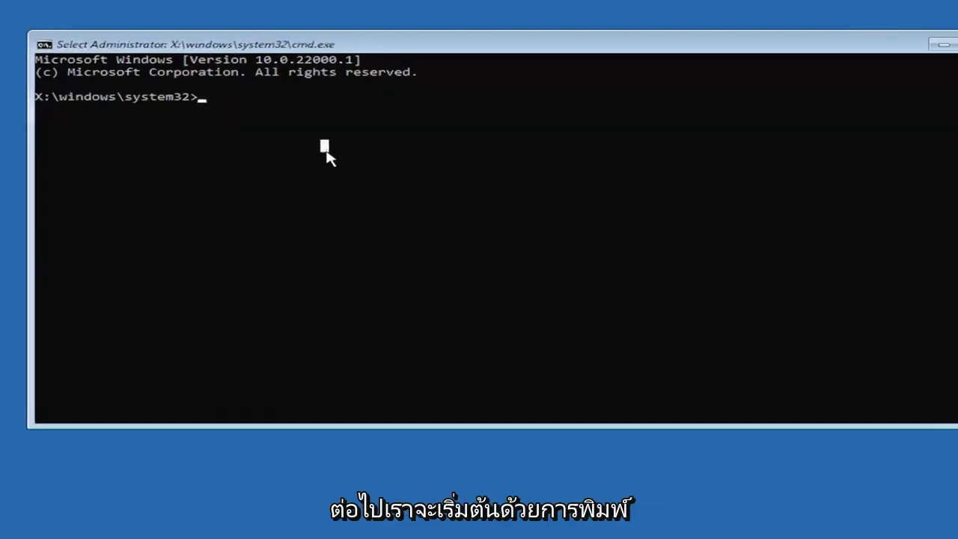
pyautogui.write('Bootrec')
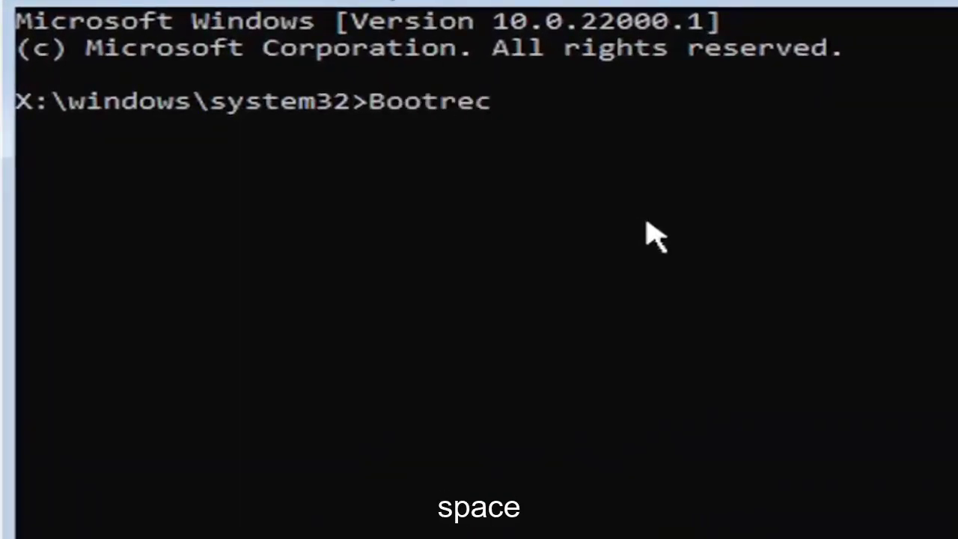
pyautogui.write(' /fix')
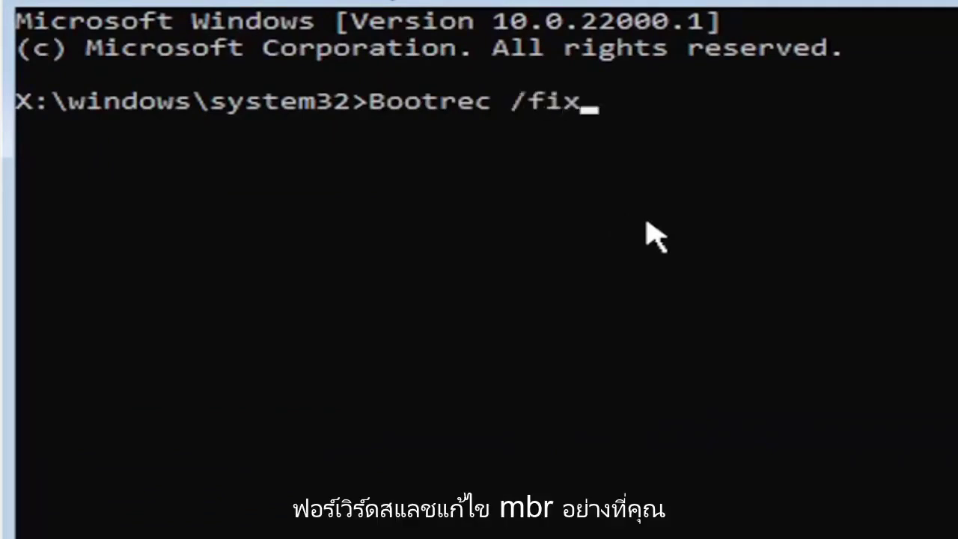
pyautogui.write('mbr')
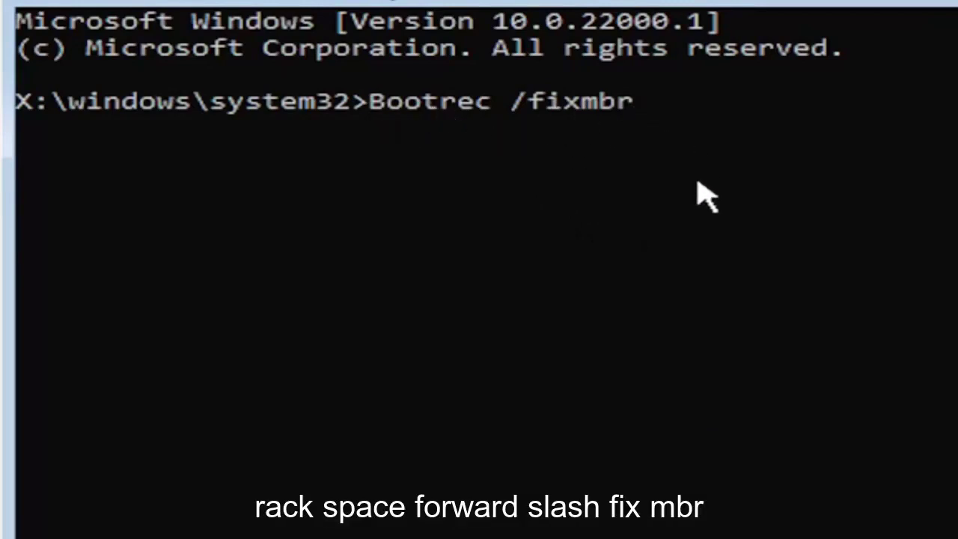
pyautogui.press('Return')
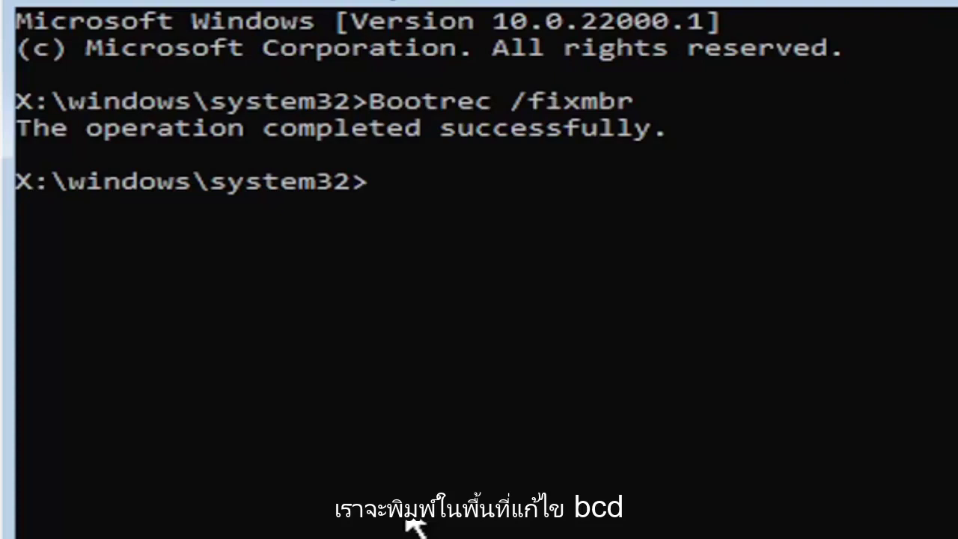
# Export the boot configuration to c:\bcdbackup with bcdedit /export.
pyautogui.write('bcded')
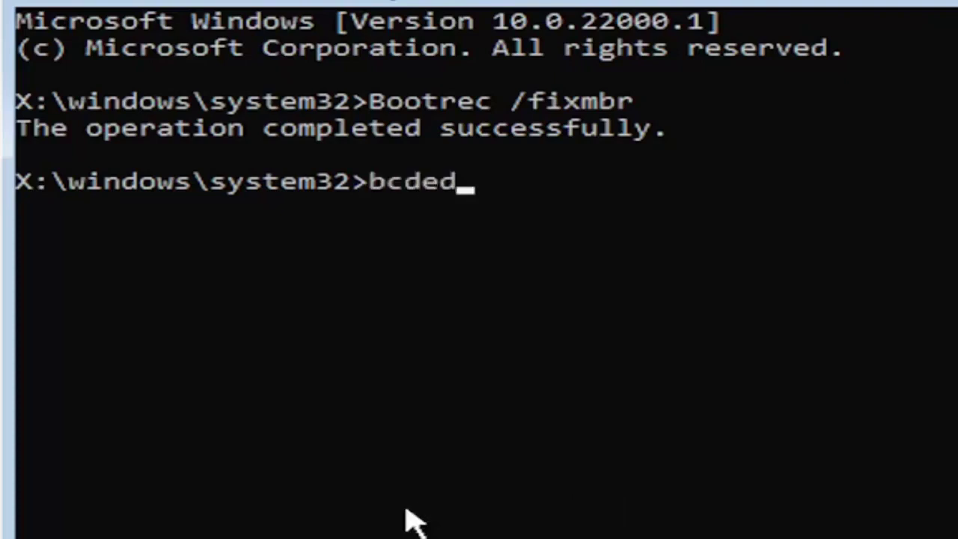
pyautogui.write('it ')
pyautogui.write('/export')
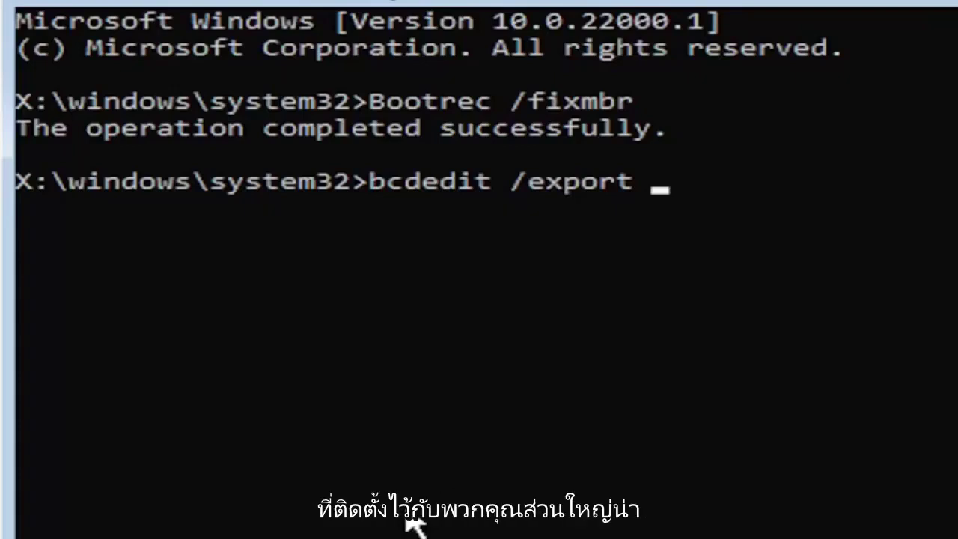
pyautogui.write(' c')
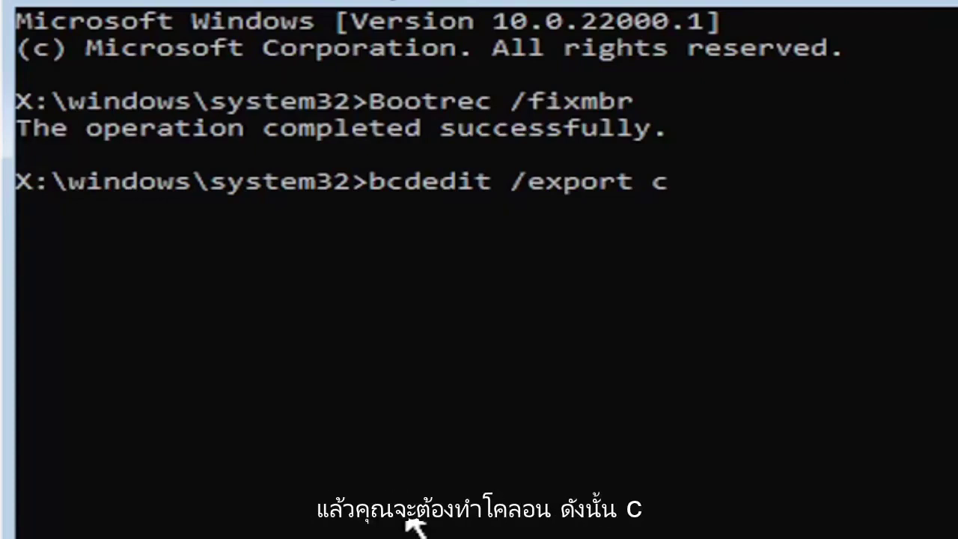
pyautogui.write(':')
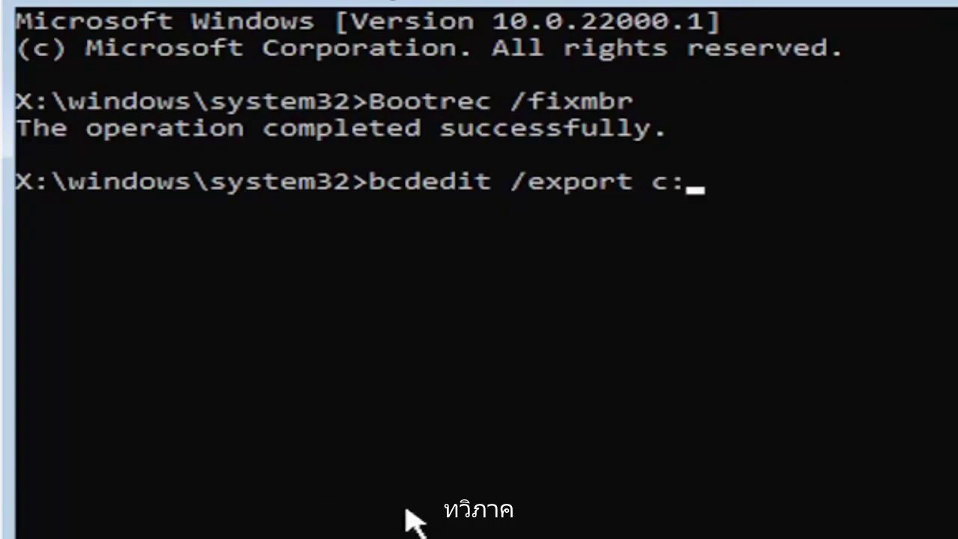
pyautogui.write('\\')
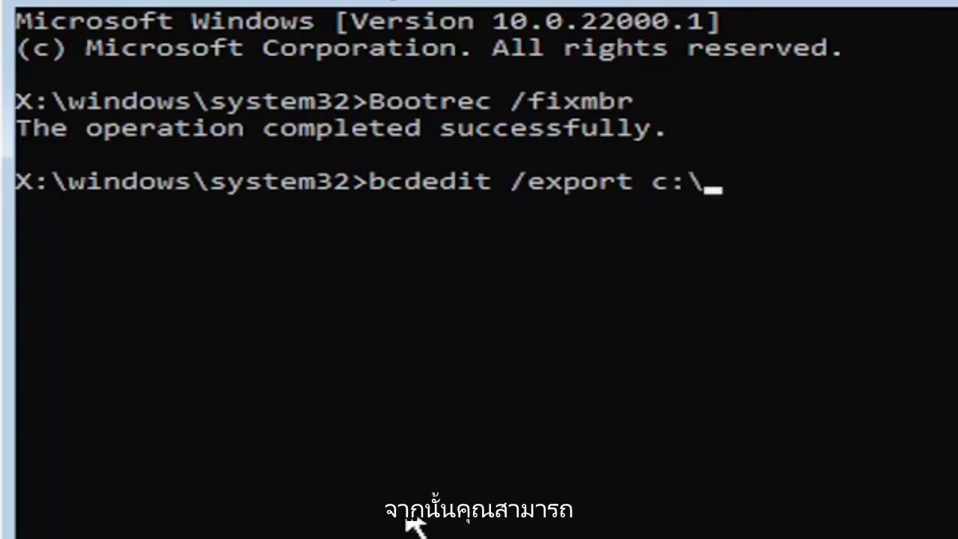
pyautogui.write('bcdba')
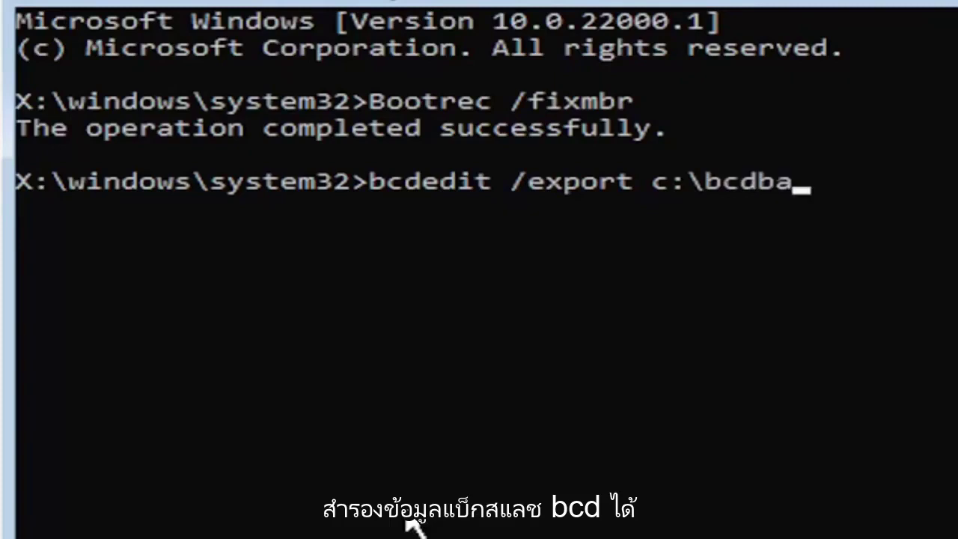
pyautogui.write('ckup')
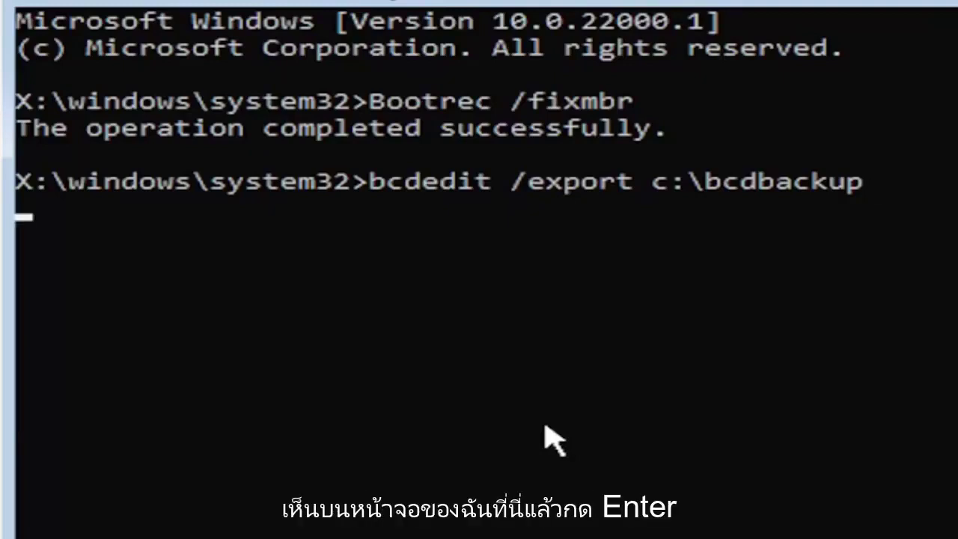
pyautogui.press('Return')
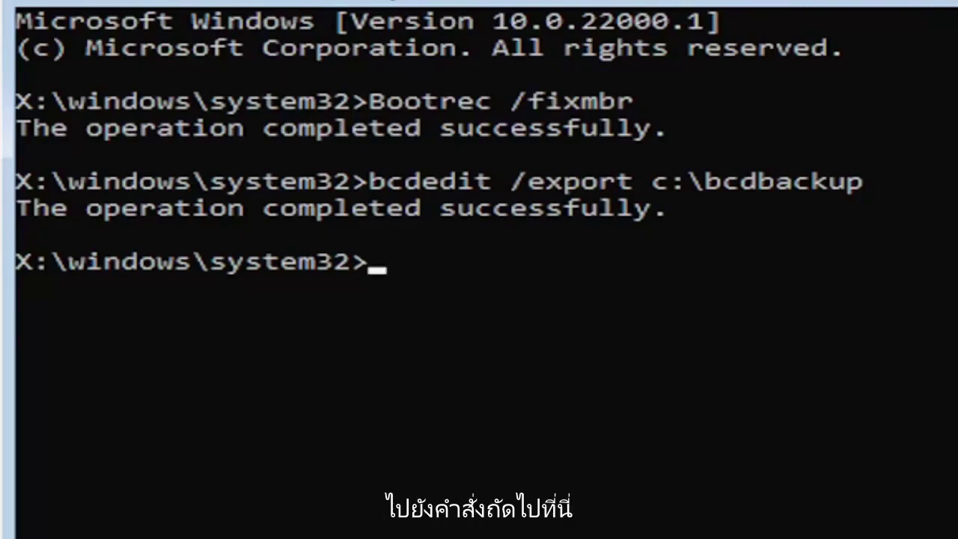
# Run attrib c:\boot\bcd -h -r -s to clear the BCD file's hidden, read-only and system flags.
pyautogui.write('a')
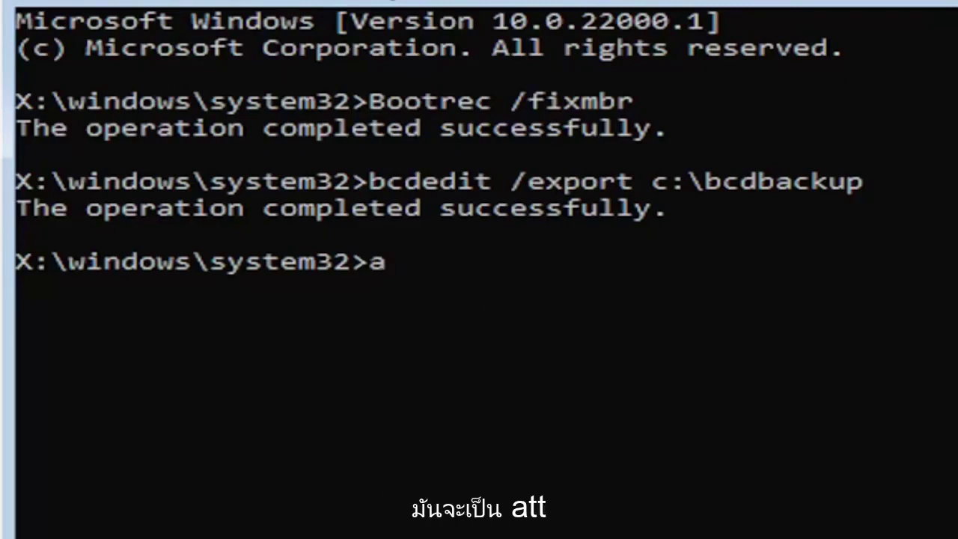
pyautogui.write('ttri')
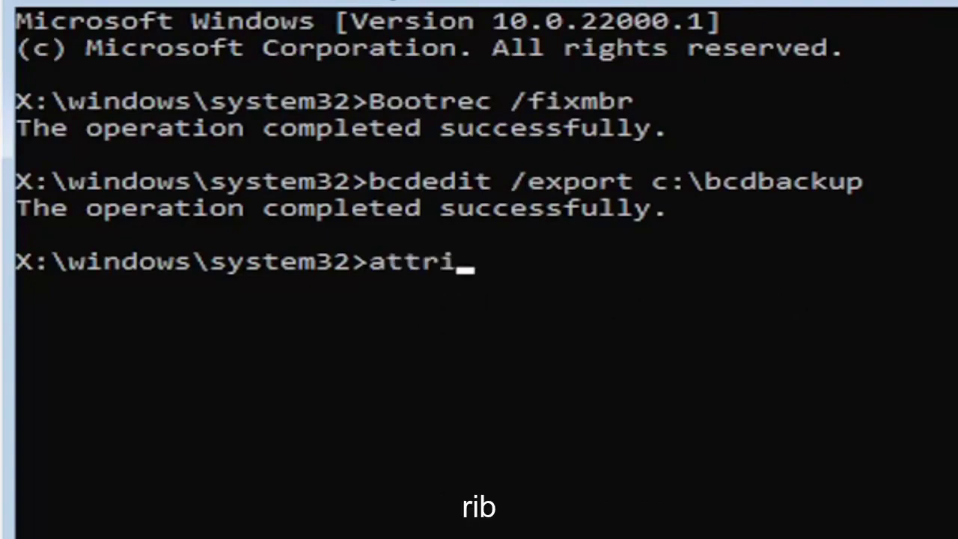
pyautogui.write('b ')
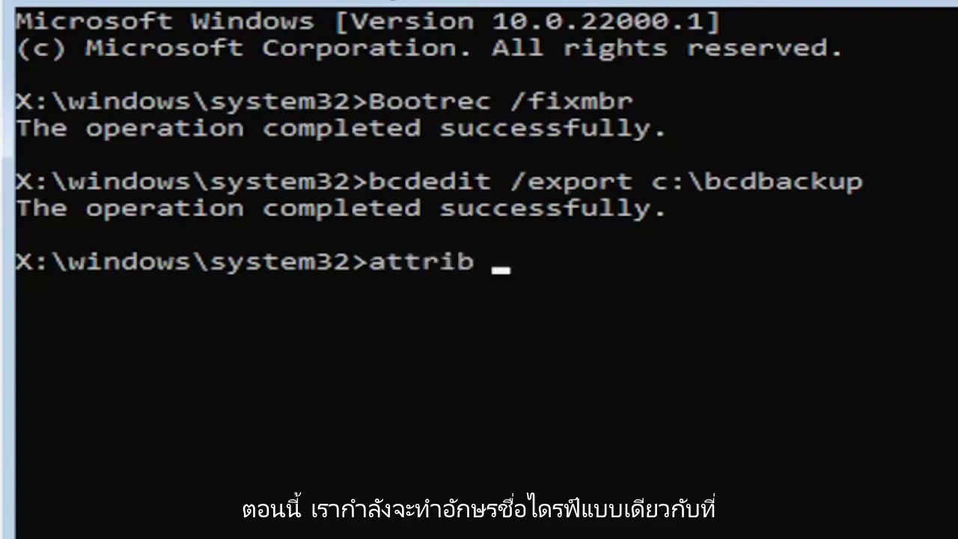
pyautogui.write('c')
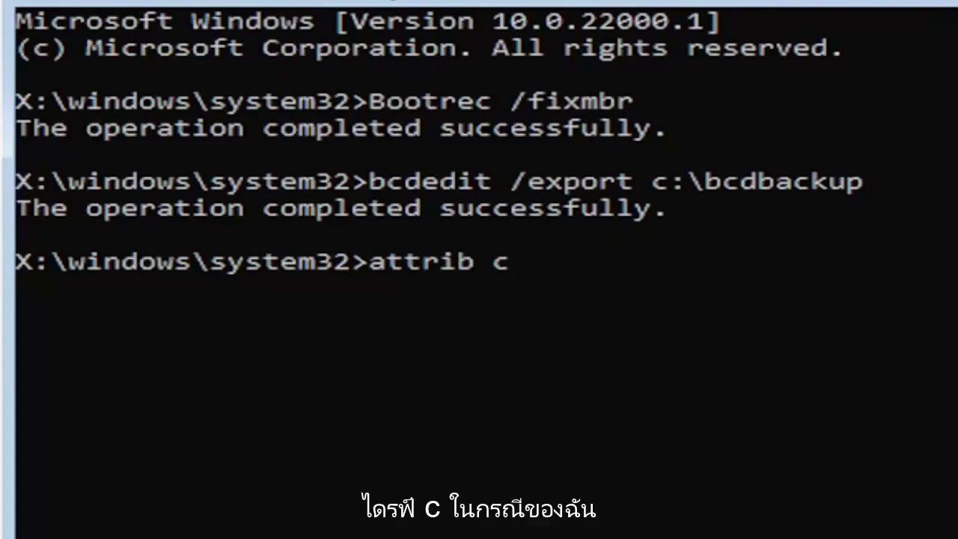
pyautogui.write(':')
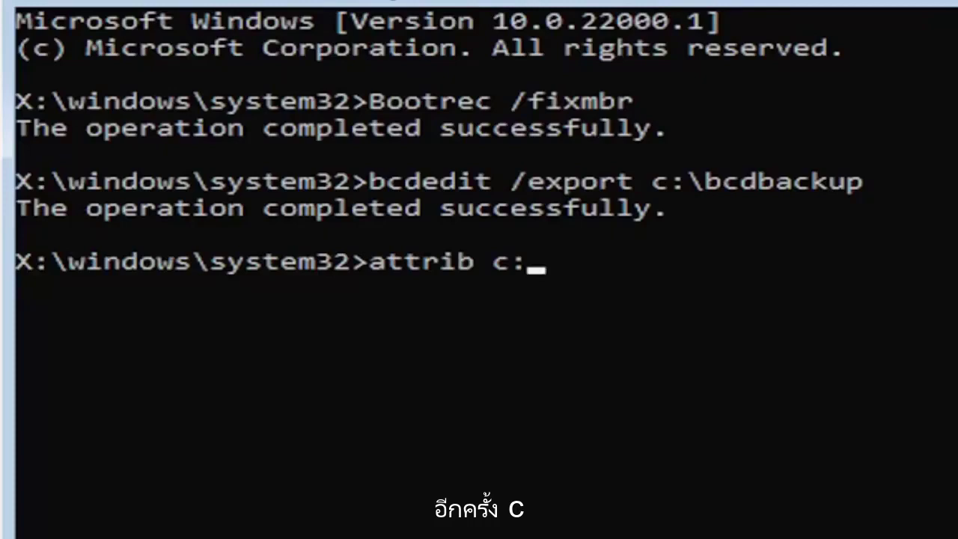
pyautogui.write('\\bo')
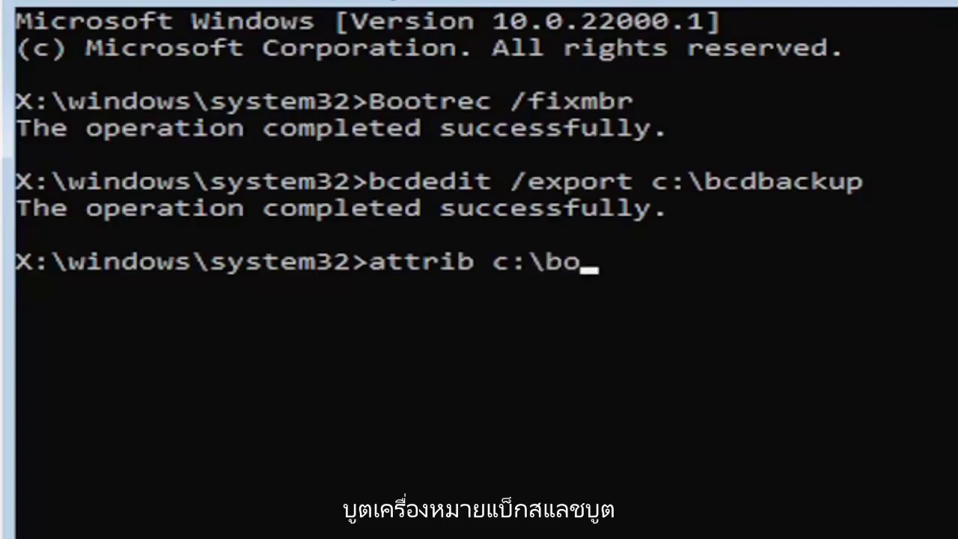
pyautogui.write('ot')
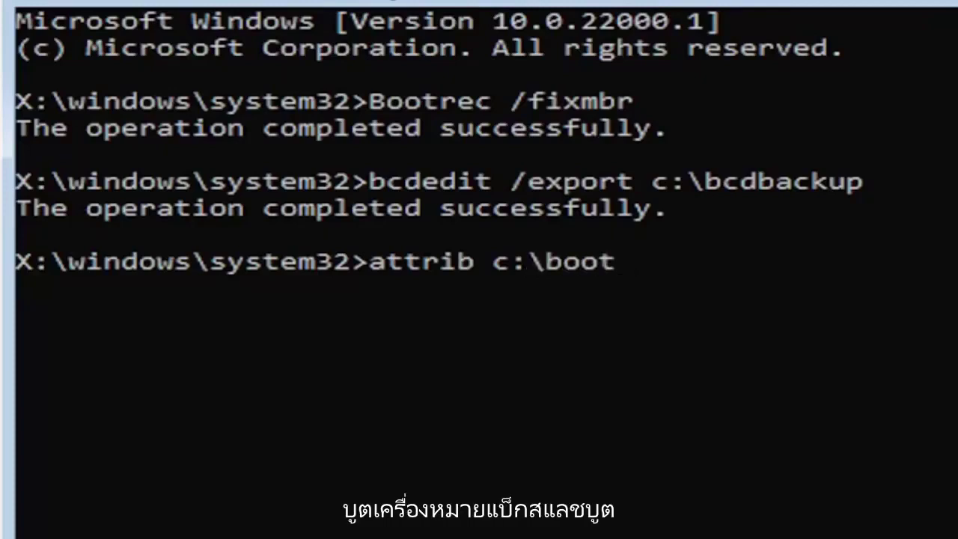
pyautogui.write('\\')
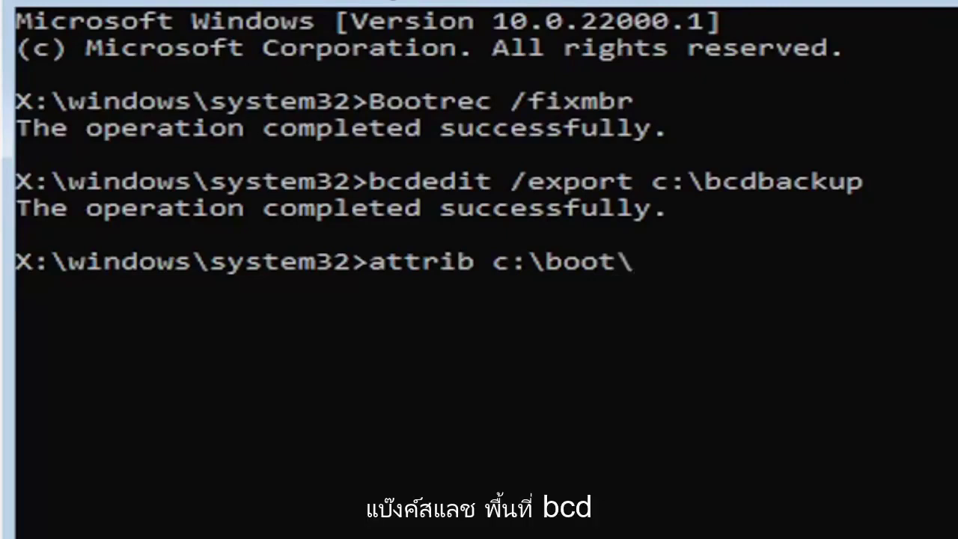
pyautogui.write('bcd')
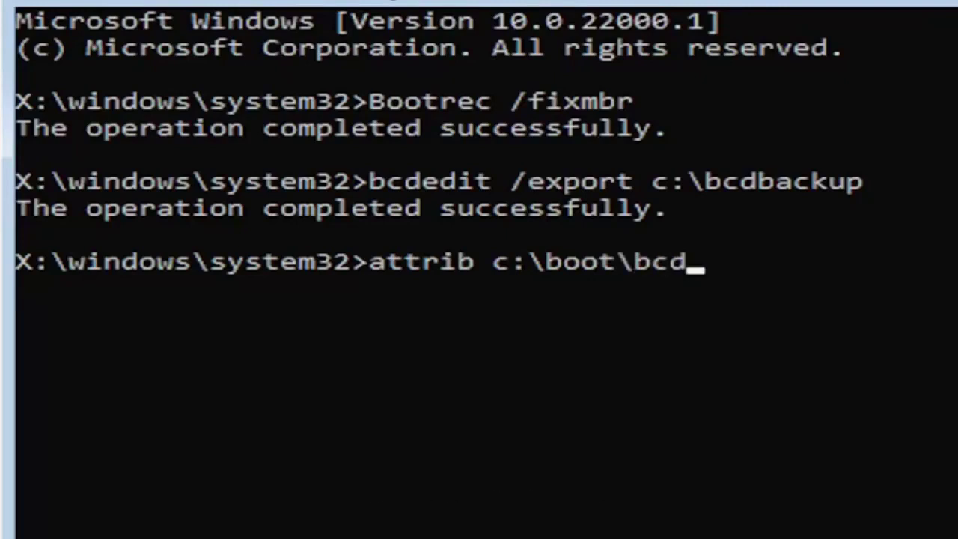
pyautogui.write(' -')
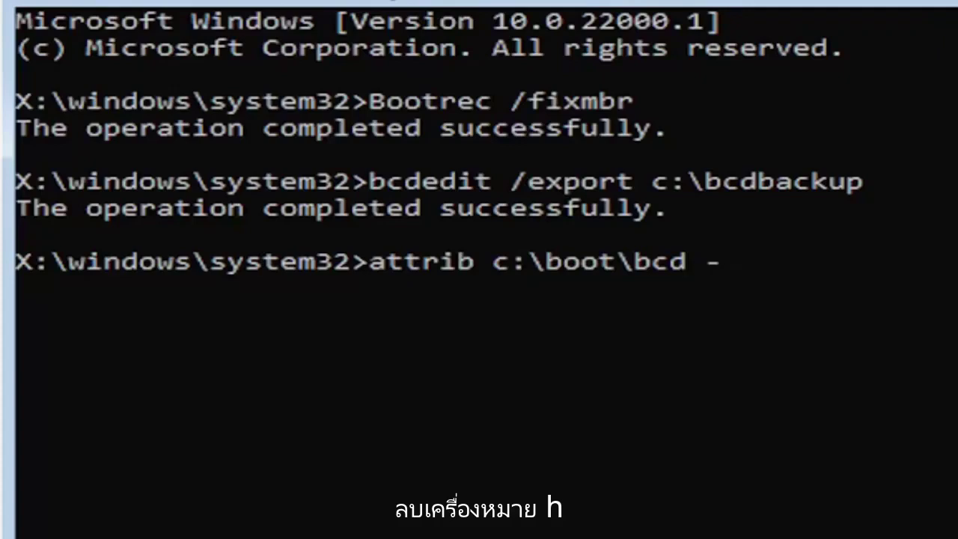
pyautogui.write('h')
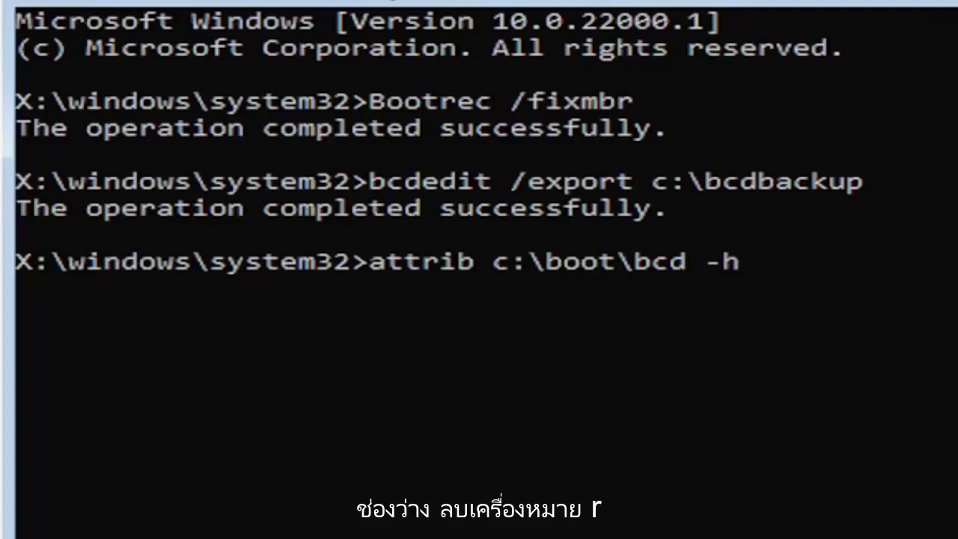
pyautogui.write(' -r')
pyautogui.write(' -')
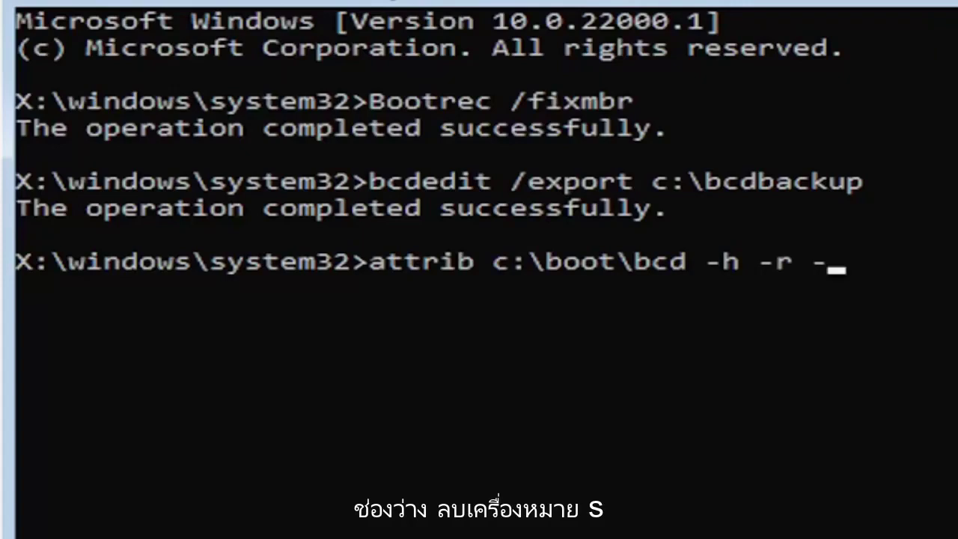
pyautogui.write('s')
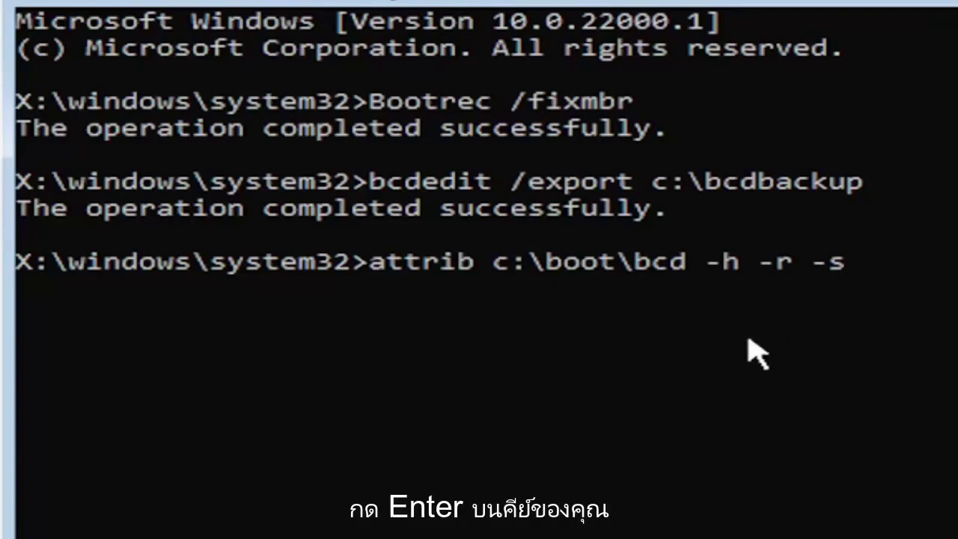
pyautogui.press('Return')
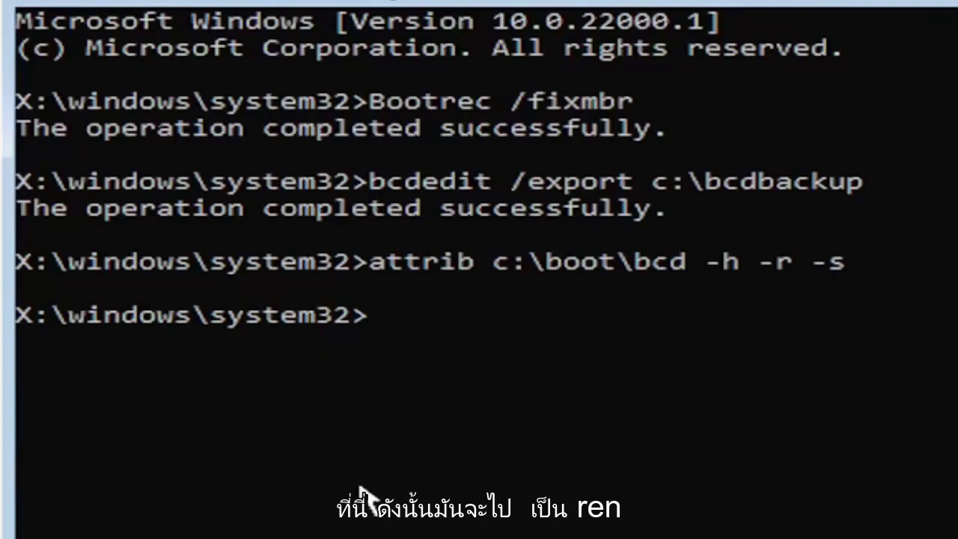
# Run ren c:\boot\bcd bcd.old to rename the BCD file.
pyautogui.write('ren c')
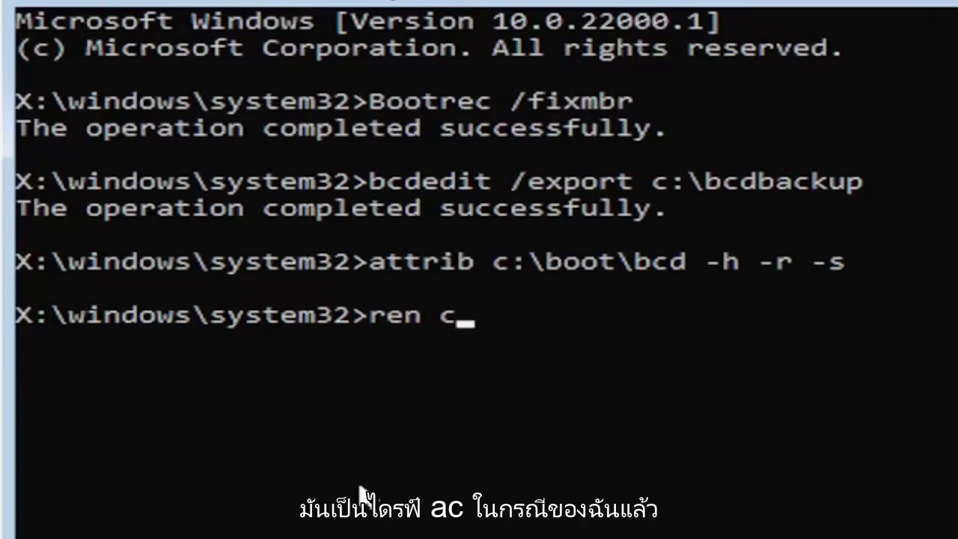
pyautogui.write(':\\boot')
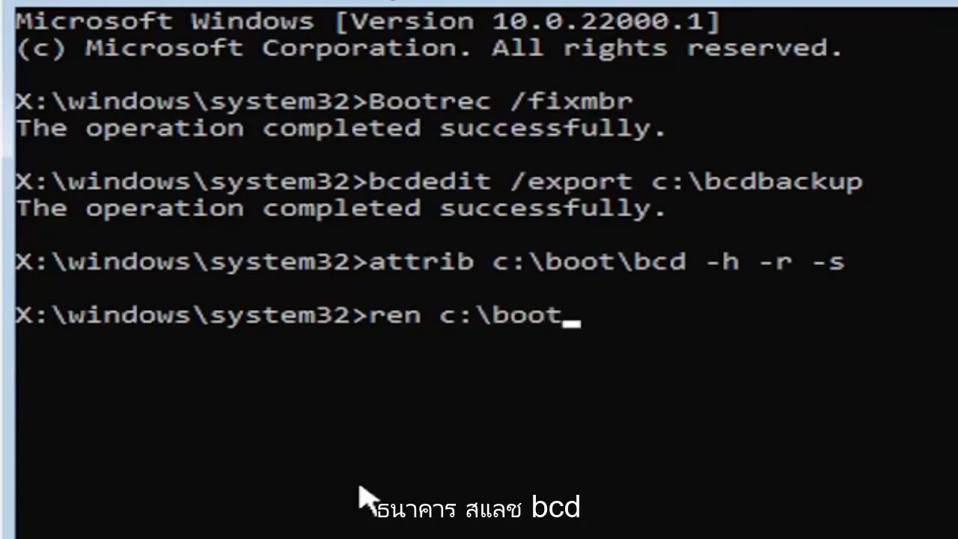
pyautogui.write('\\bcd')
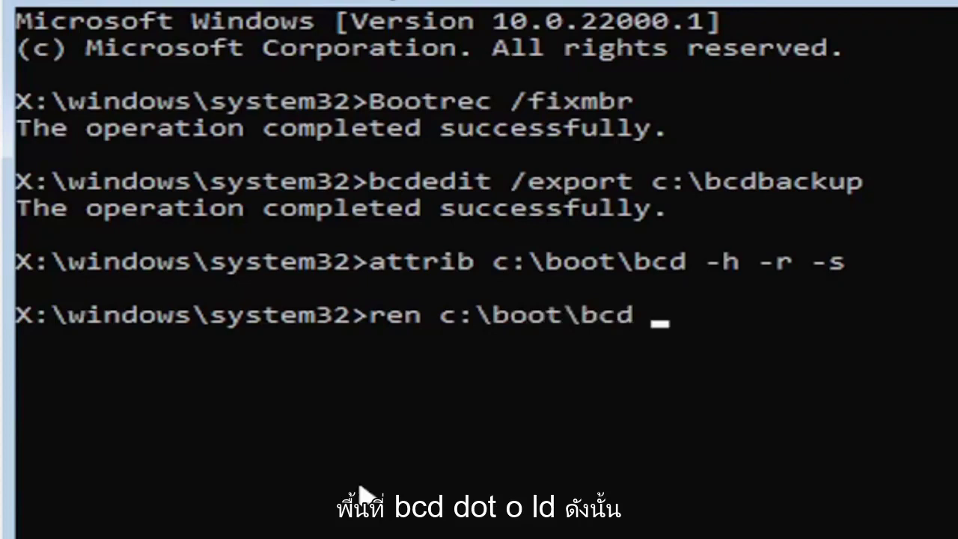
pyautogui.write(' bcd.')
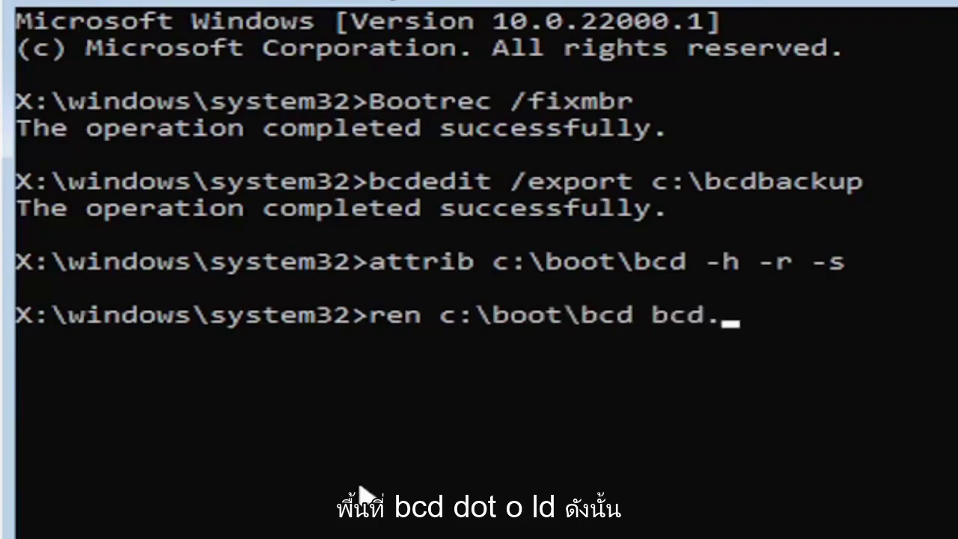
pyautogui.write('old')
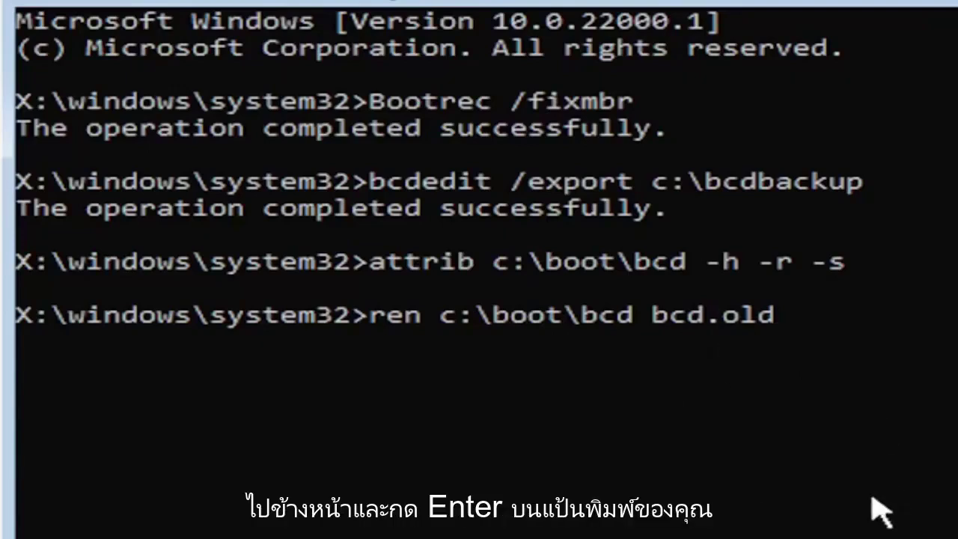
pyautogui.press('Return')
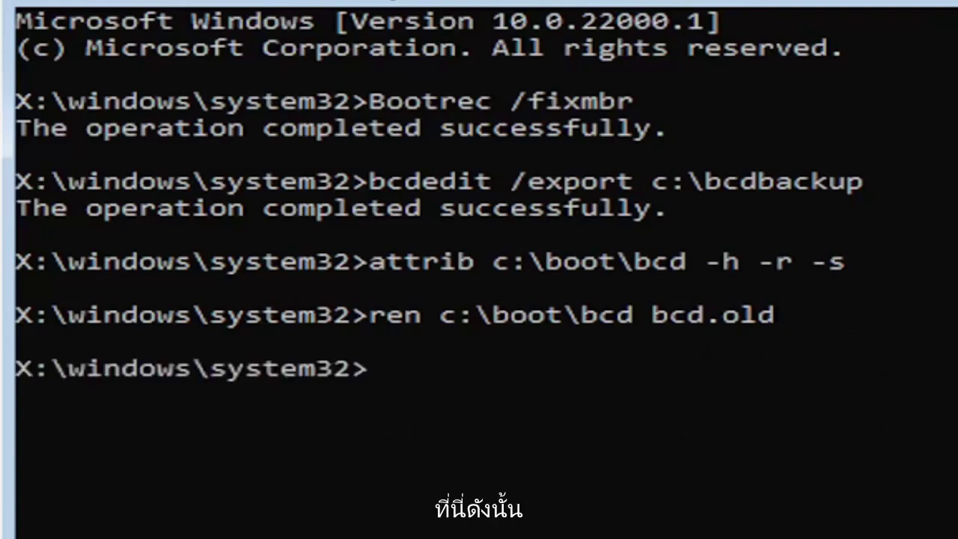
# Run bootrec /rebuildbcd and let it scan for Windows installations.
pyautogui.write('bootrec ')
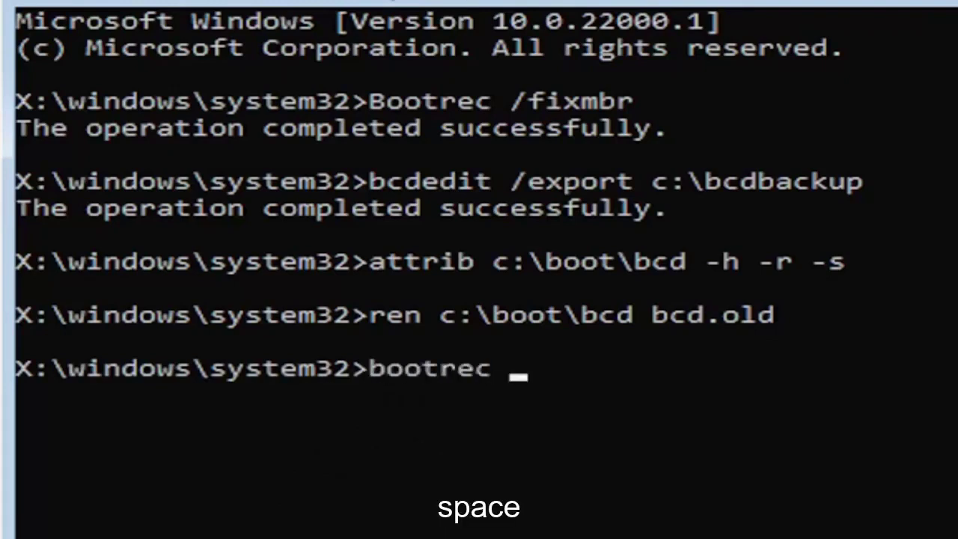
pyautogui.write('/rebu')
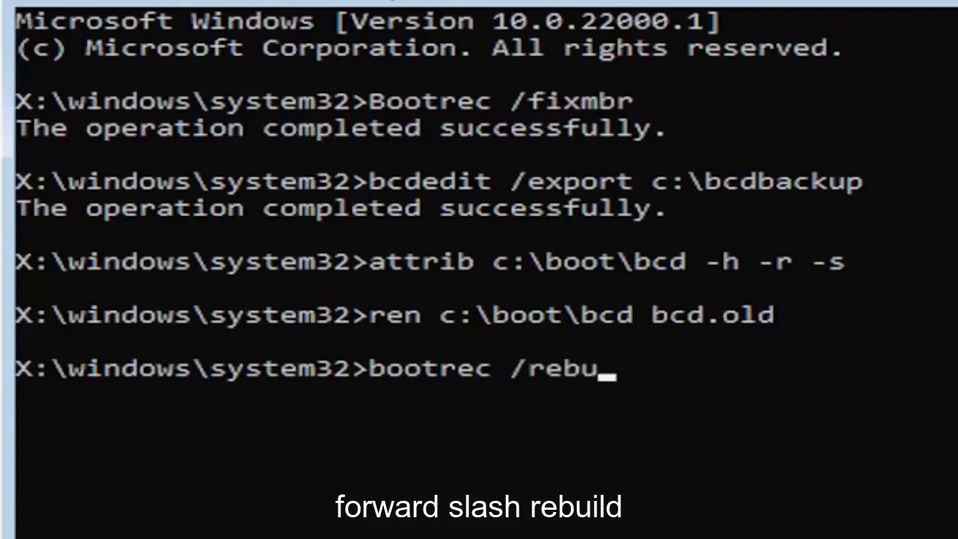
pyautogui.write('ildb')
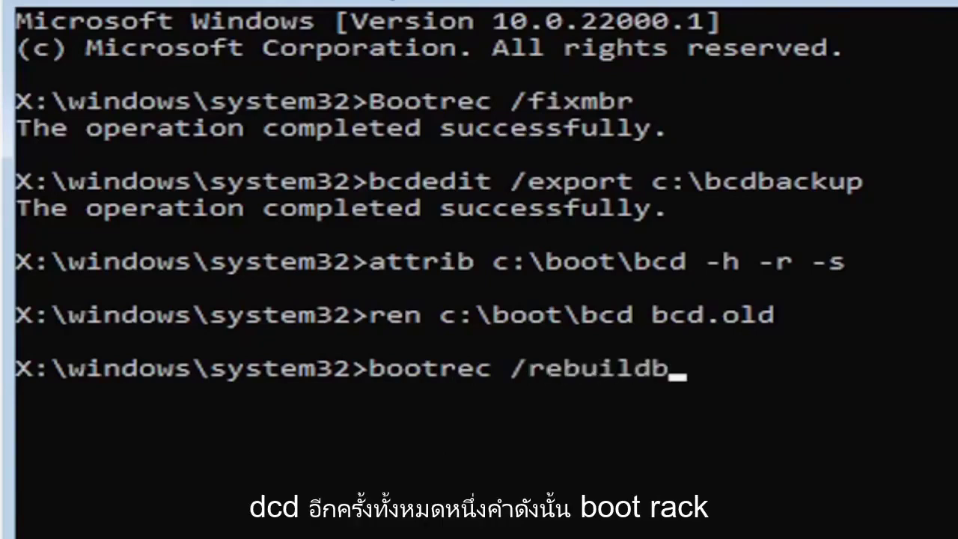
pyautogui.write('cd')
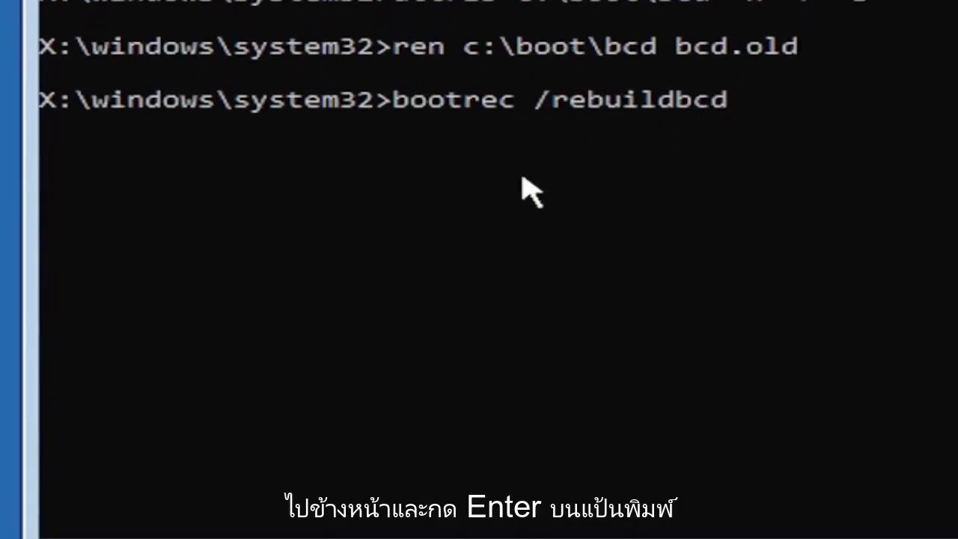
pyautogui.press('Return')
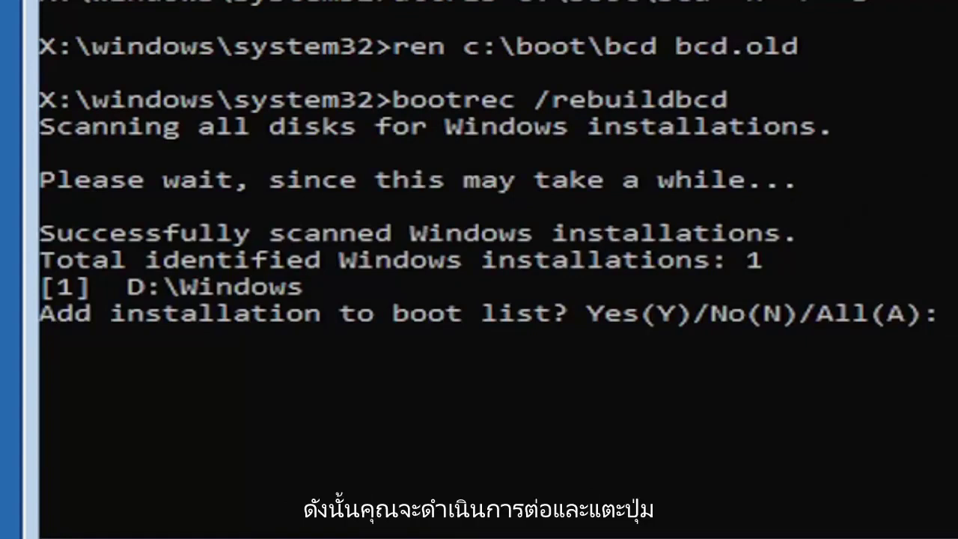
# Answer y to add D:\Windows to the boot list.
pyautogui.write('y')
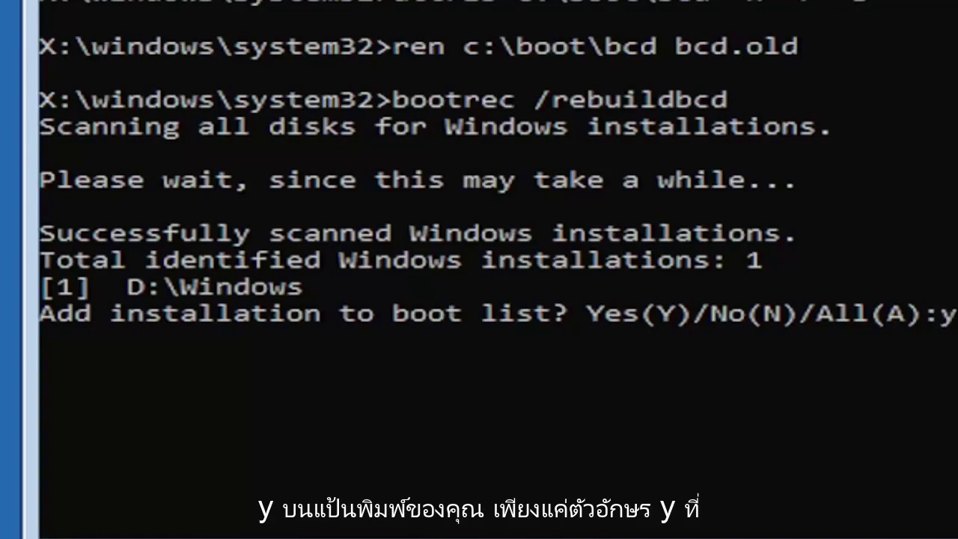
pyautogui.press('Return')
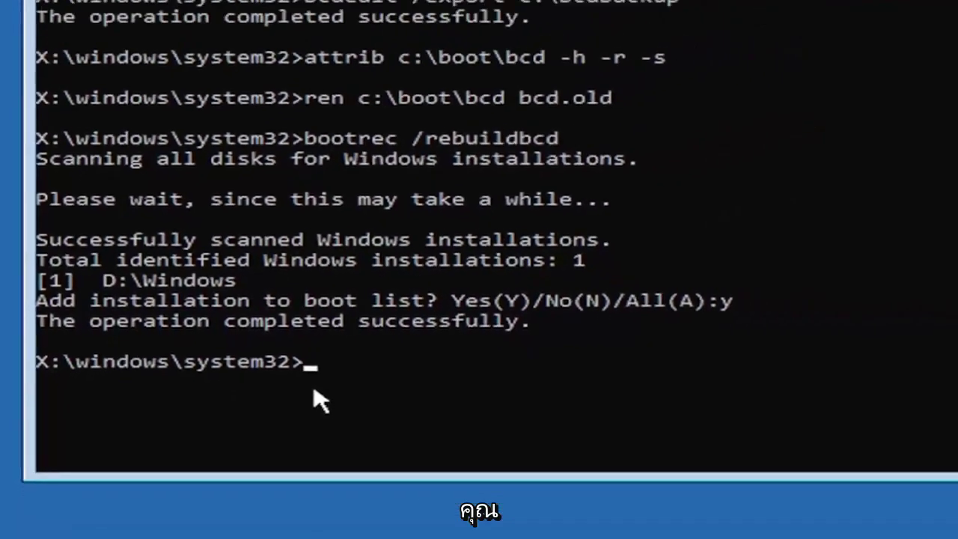
# Close the Command Prompt window to return to the Choose an option screen.
pyautogui.click(935, 39)
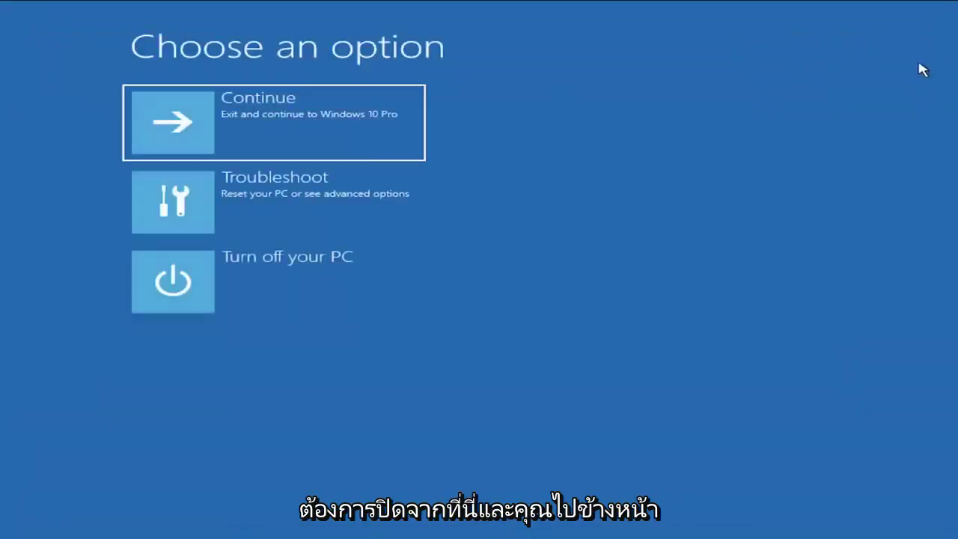